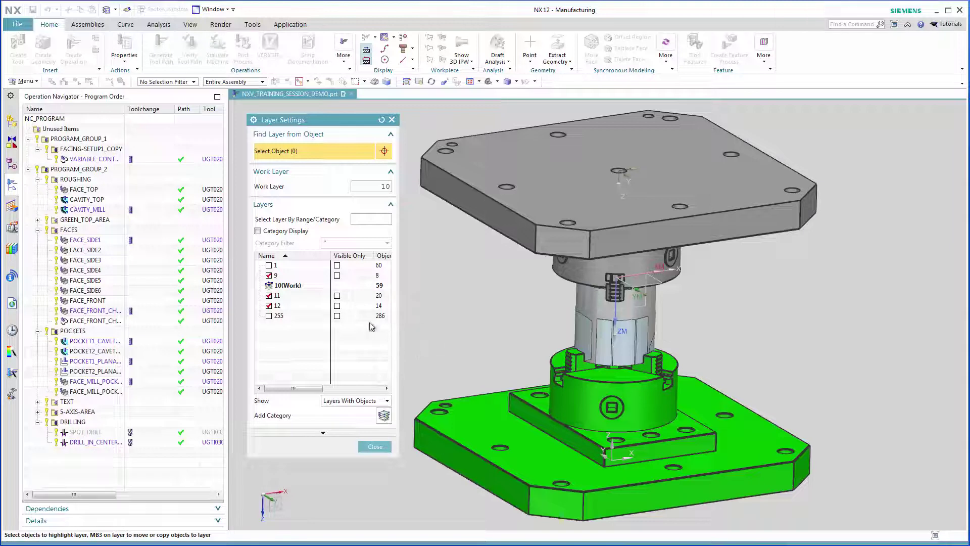
Hide and re-show layers 12 and 11 to check the top plate, holder and green fixture base.
click(270, 306)
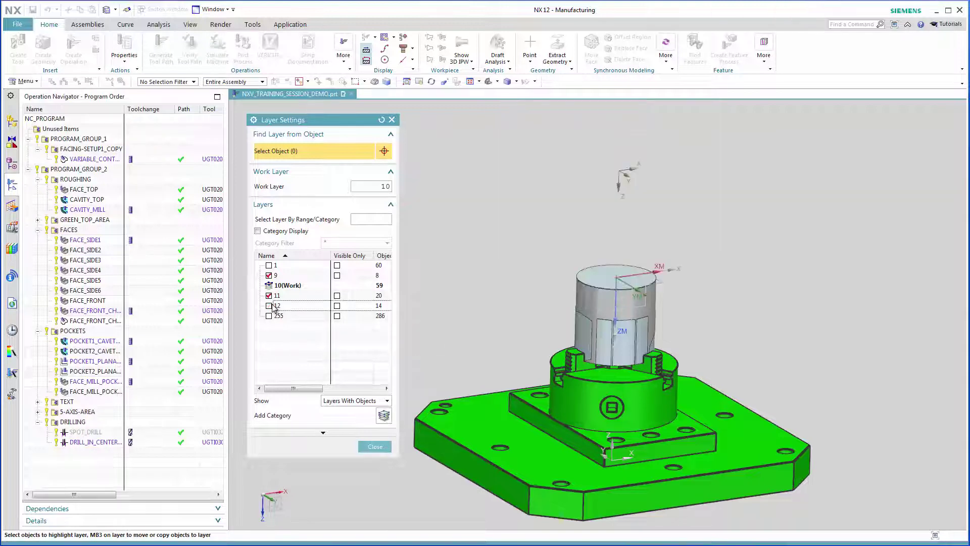
click(269, 295)
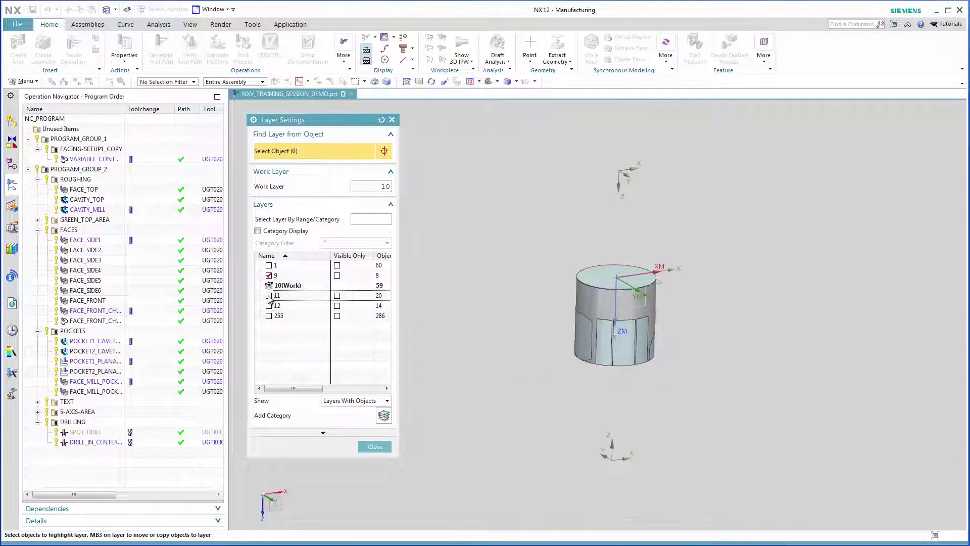
click(269, 306)
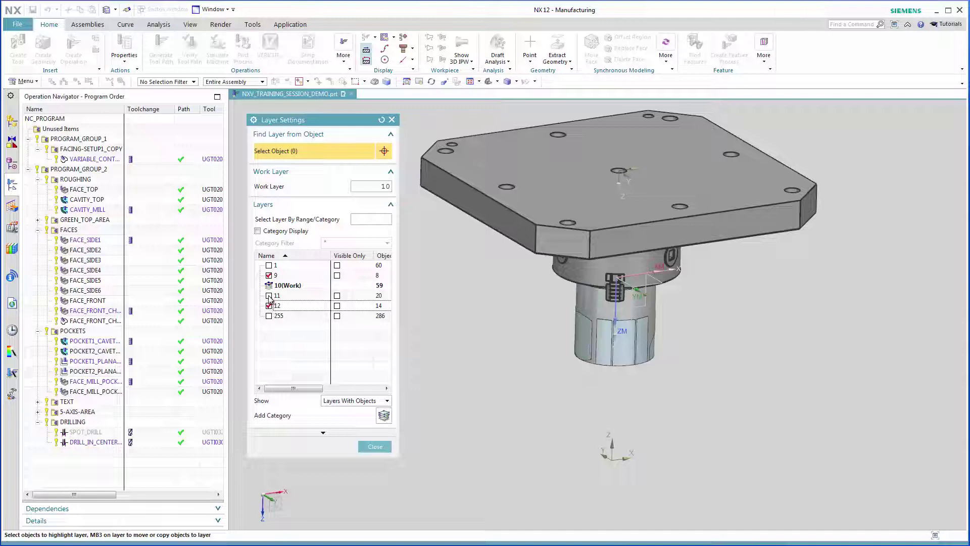
click(269, 295)
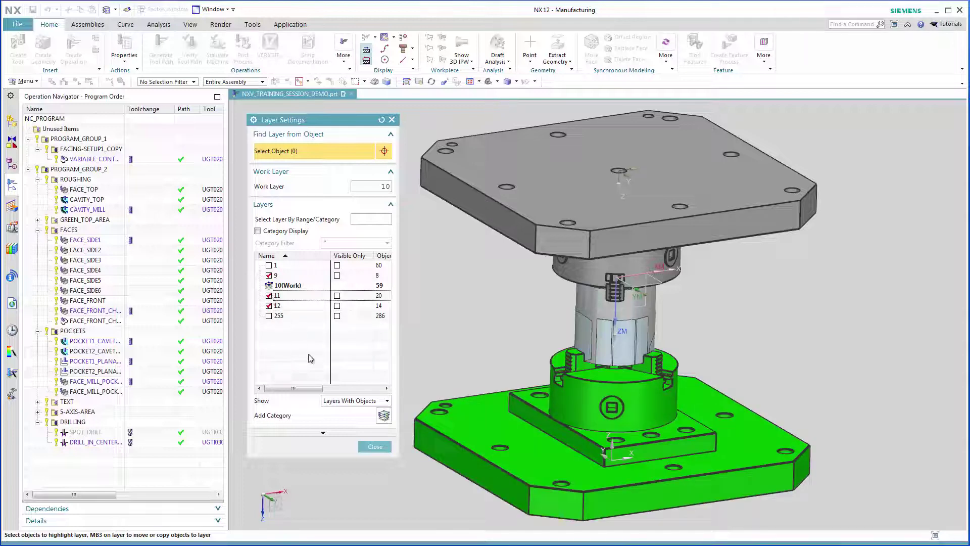
Close Layer Settings and open the VERICUT export interface, widening it so all sections fit.
click(375, 446)
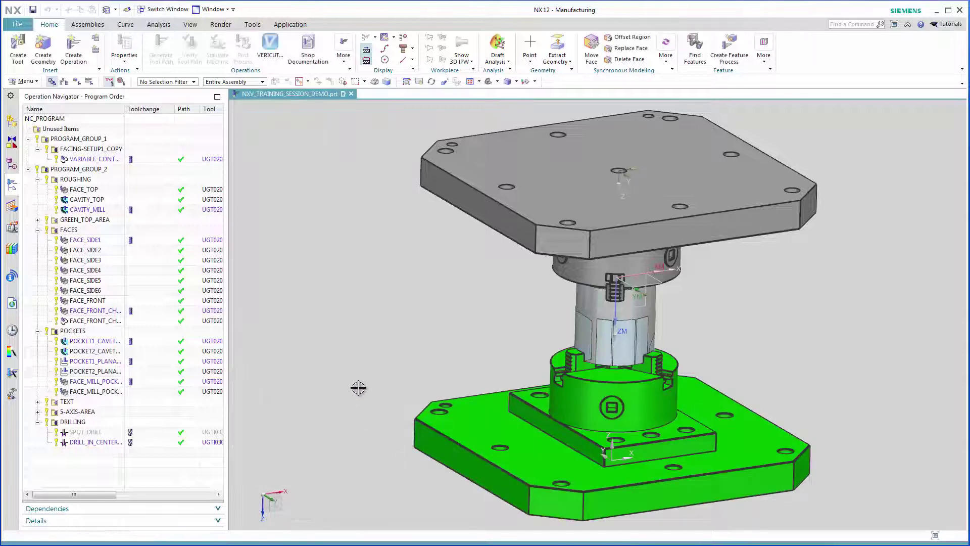
click(273, 58)
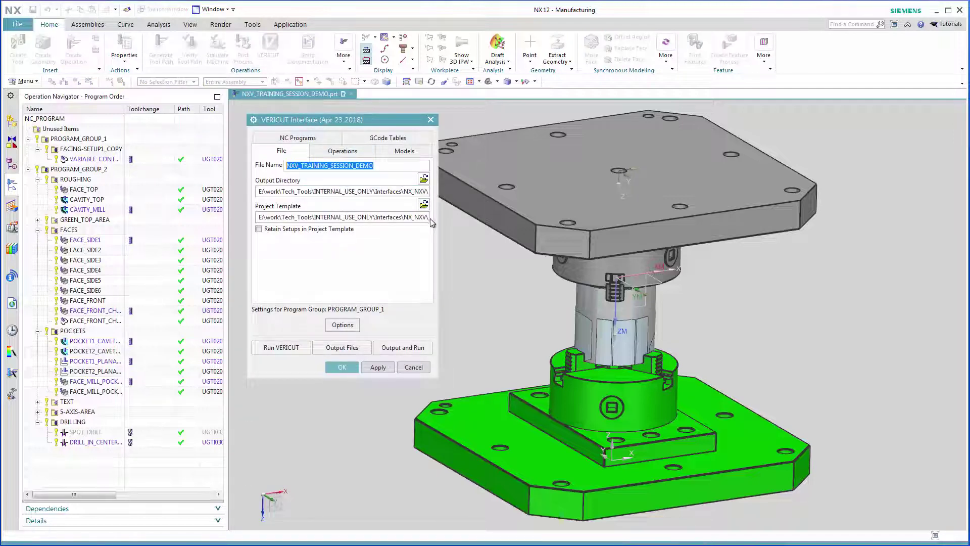
drag(434, 227, 451, 230)
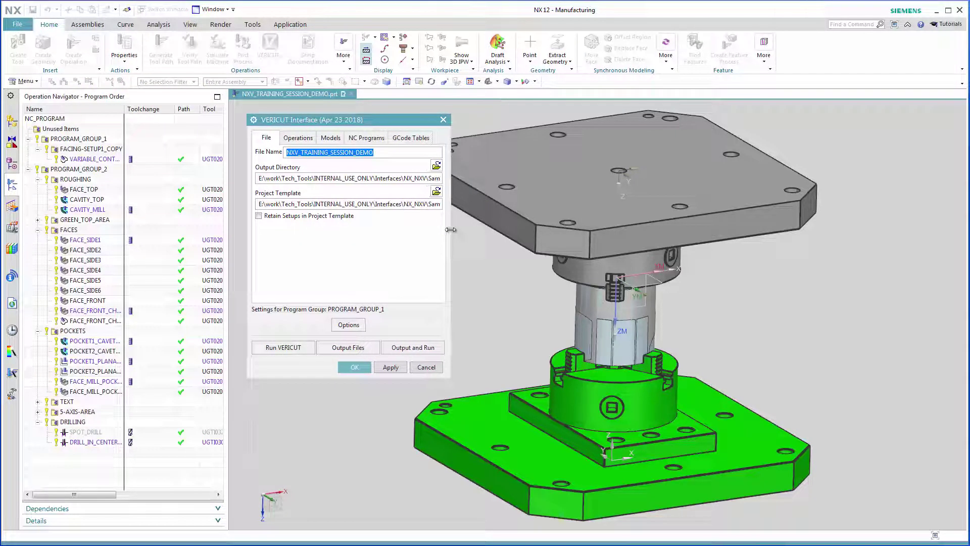
Review the Operations, Models, NC Programs and GCode Tables settings, then output files and launch VERICUT.
click(297, 138)
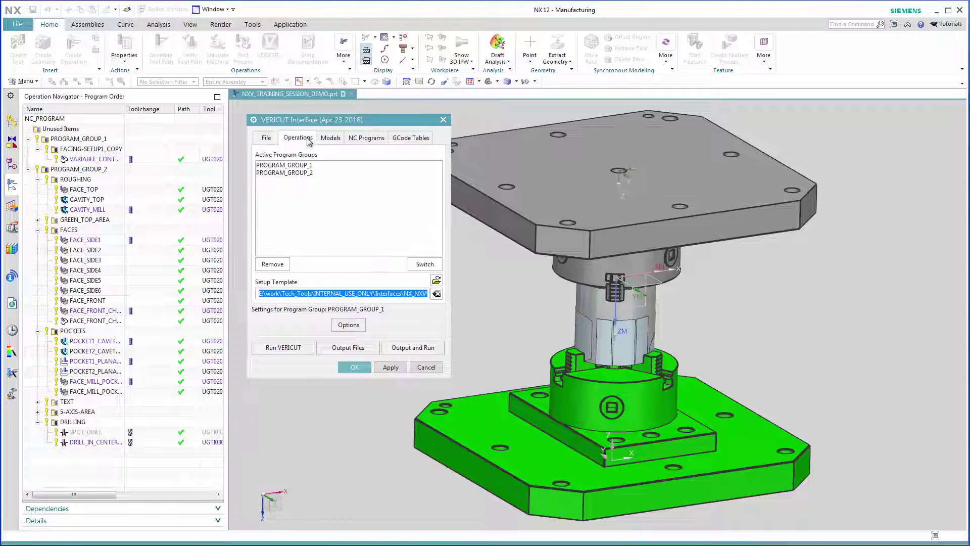
click(327, 145)
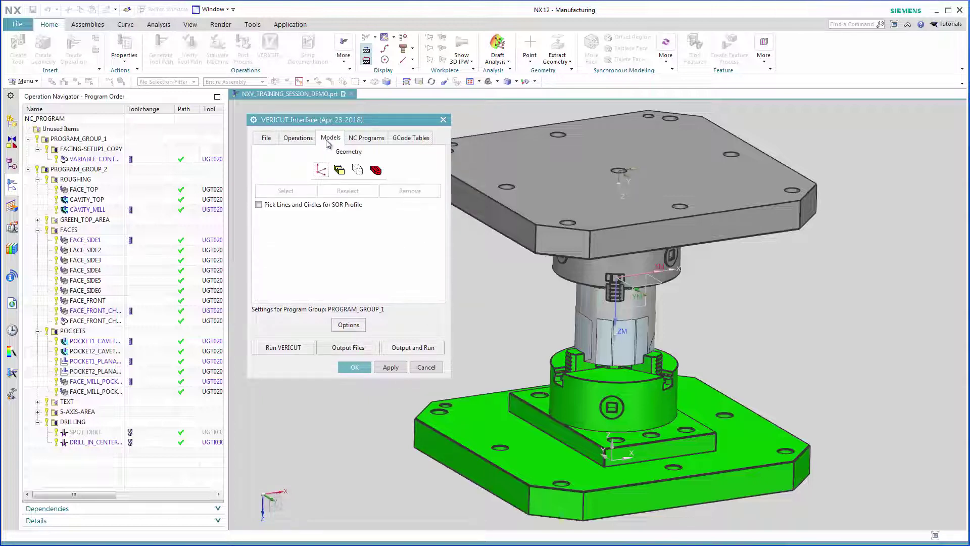
click(358, 145)
click(402, 141)
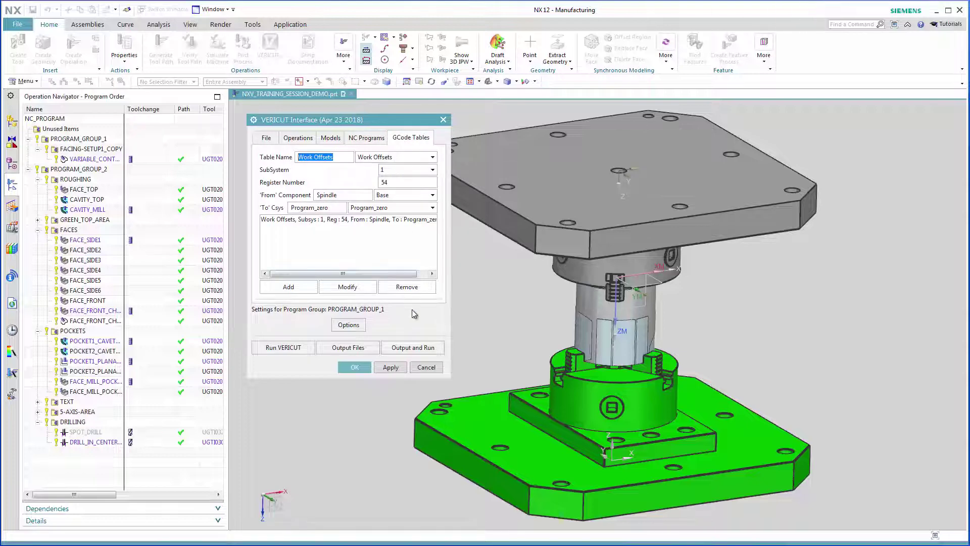
click(421, 348)
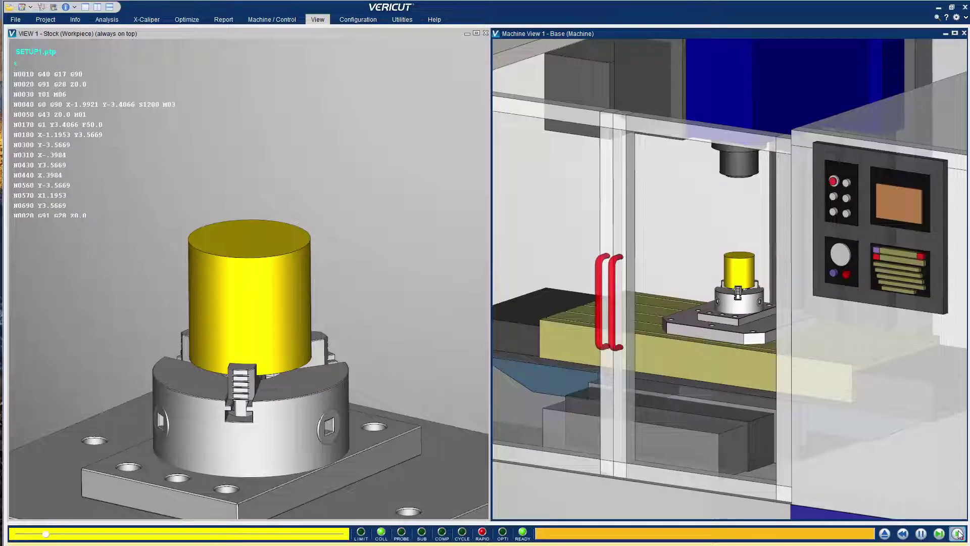
Play the SETUP1 program to its end so SETUP2 loads on the Deckel Maho machine.
click(958, 533)
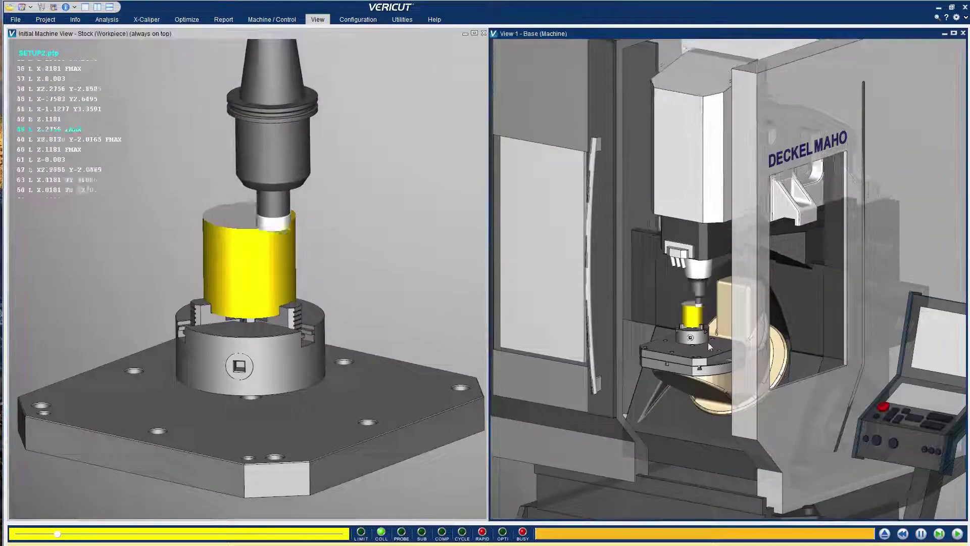
scroll(707, 342, up, 2)
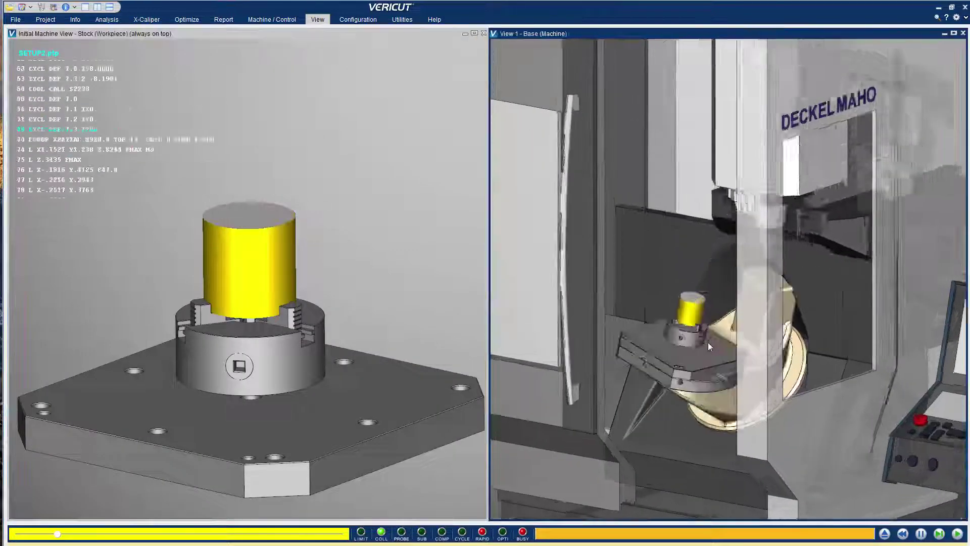
scroll(708, 342, up, 2)
scroll(708, 342, up, 2)
scroll(708, 342, up, 2)
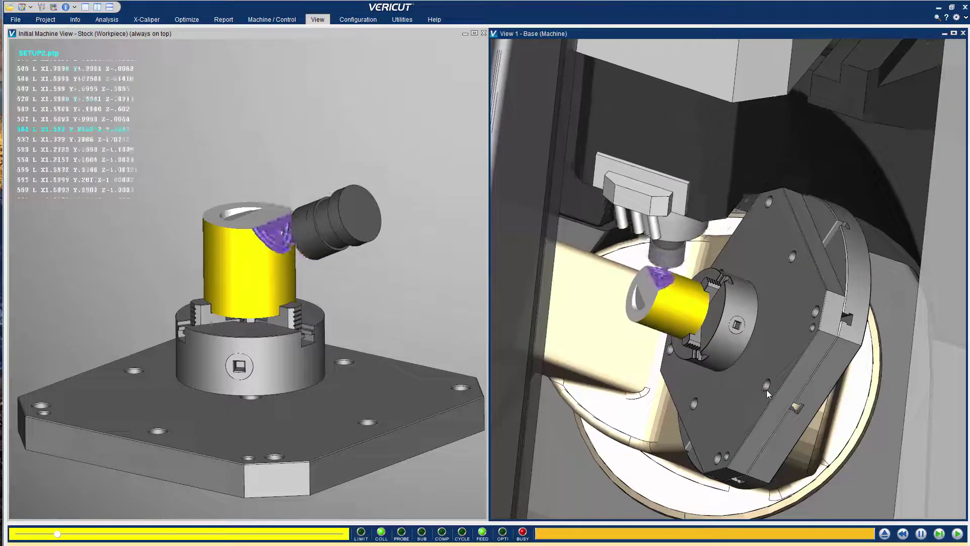
scroll(749, 370, down, 2)
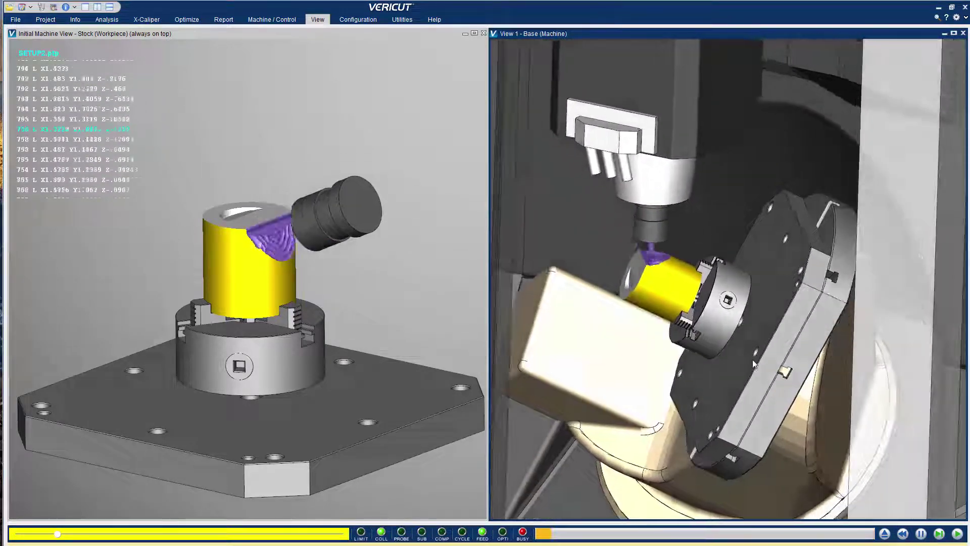
scroll(723, 363, down, 2)
scroll(715, 472, down, 2)
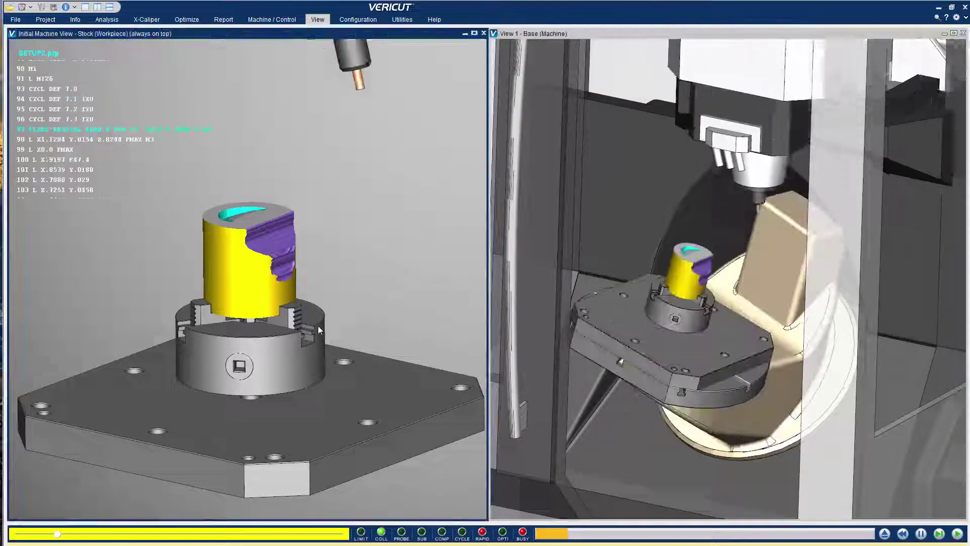
scroll(317, 325, up, 2)
scroll(233, 234, up, 2)
scroll(240, 274, up, 2)
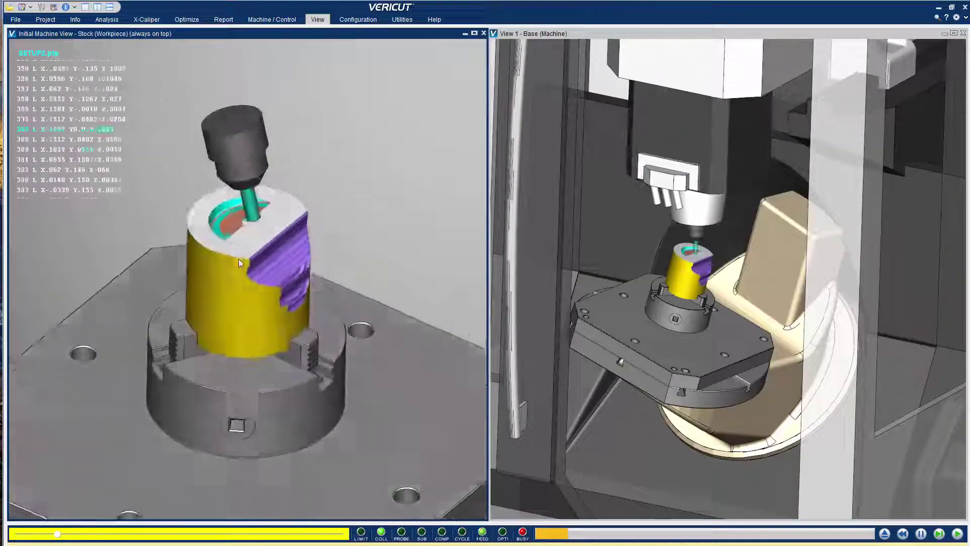
scroll(240, 273, down, 2)
scroll(242, 274, down, 2)
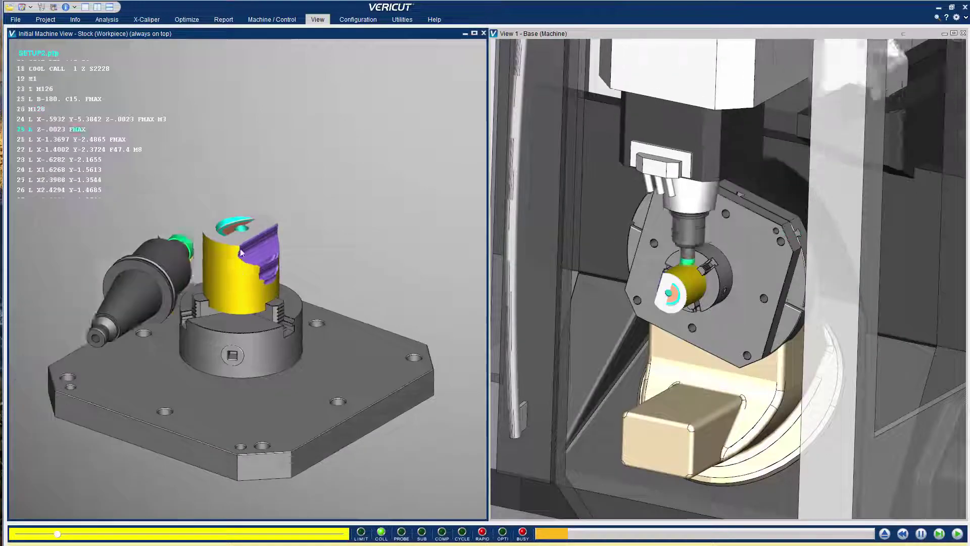
scroll(237, 237, up, 2)
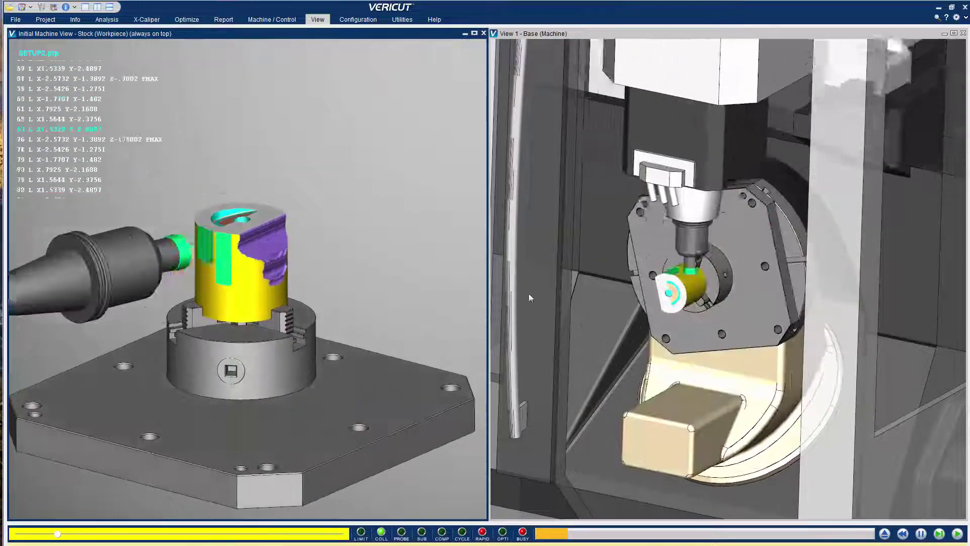
scroll(751, 350, down, 2)
scroll(752, 351, down, 2)
scroll(751, 350, down, 2)
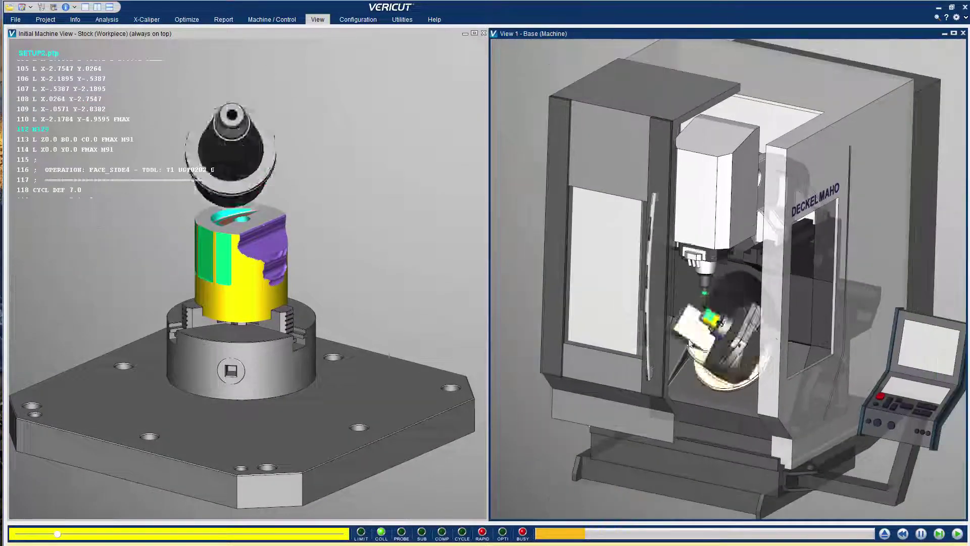